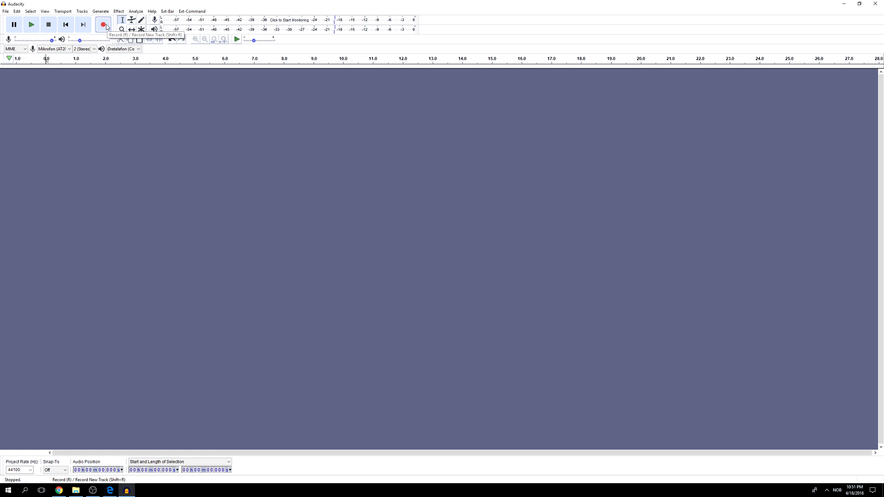
- Record about 24.5 seconds of voice into a new stereo track, then stop
click(106, 26)
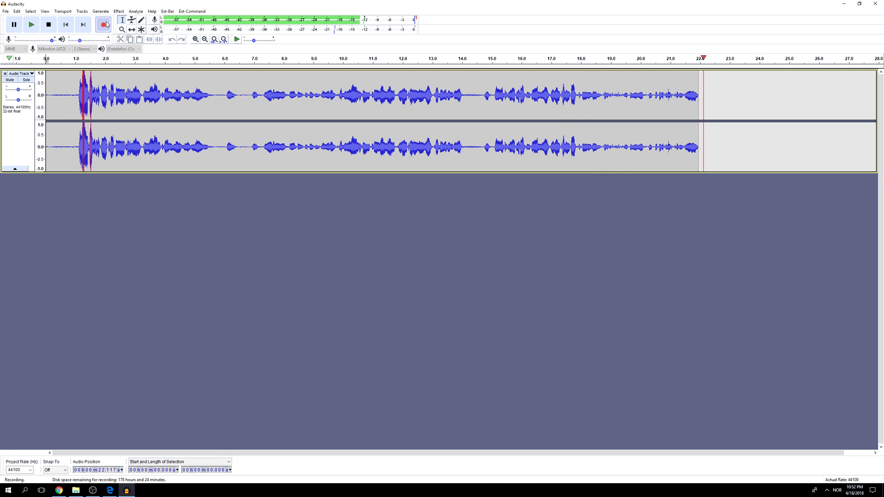
click(49, 25)
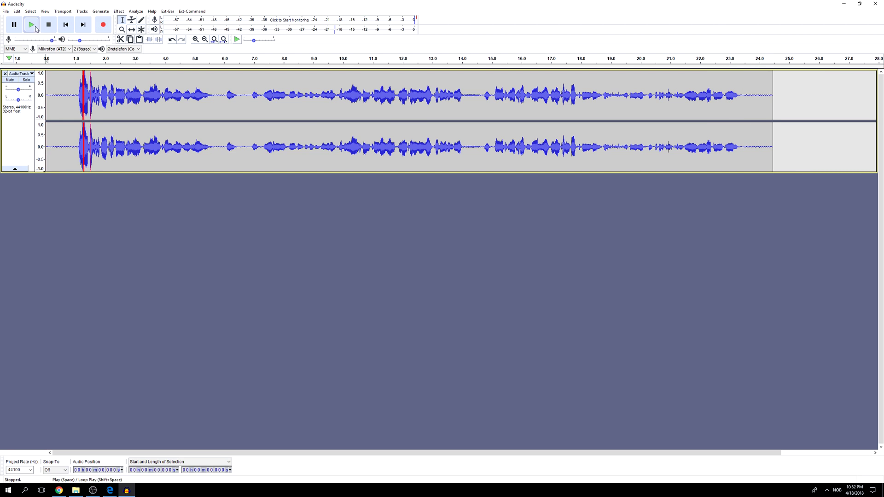
- Play back the 24.5-second recording and open the Audio Track dropdown menu
click(33, 29)
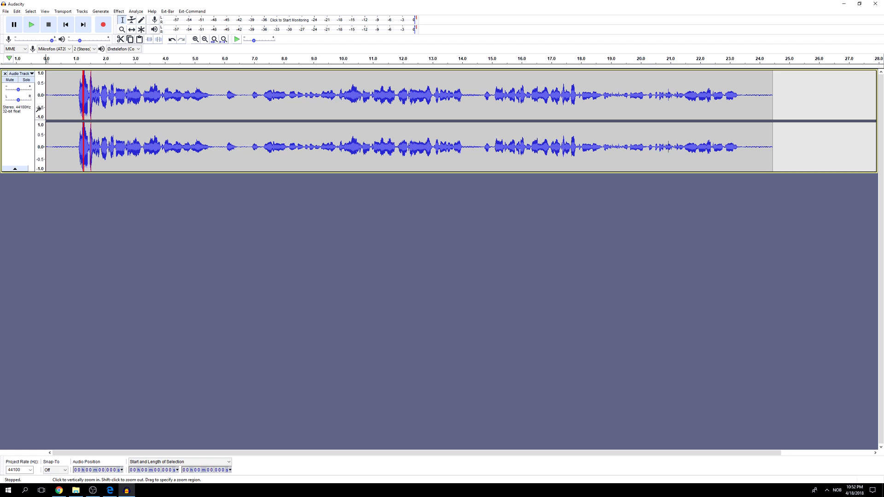
click(21, 74)
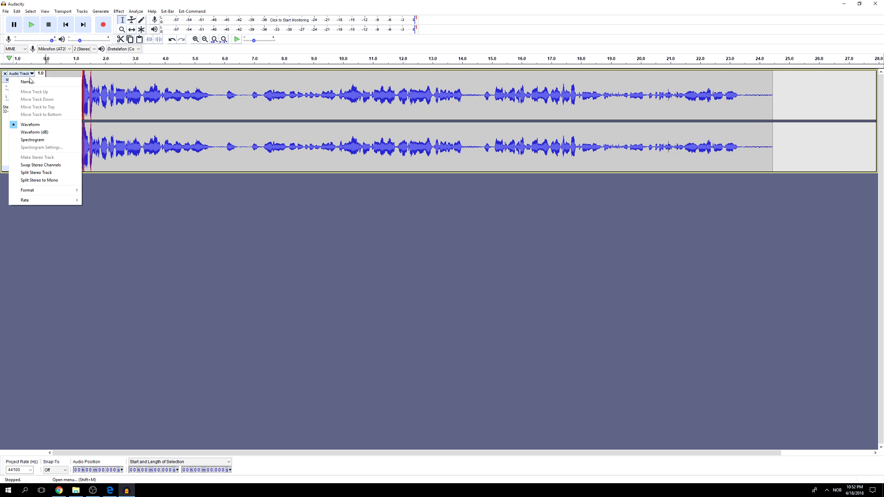
- Switch the track to Waveform (dB) view and apply a Noise Gate
click(41, 133)
click(119, 11)
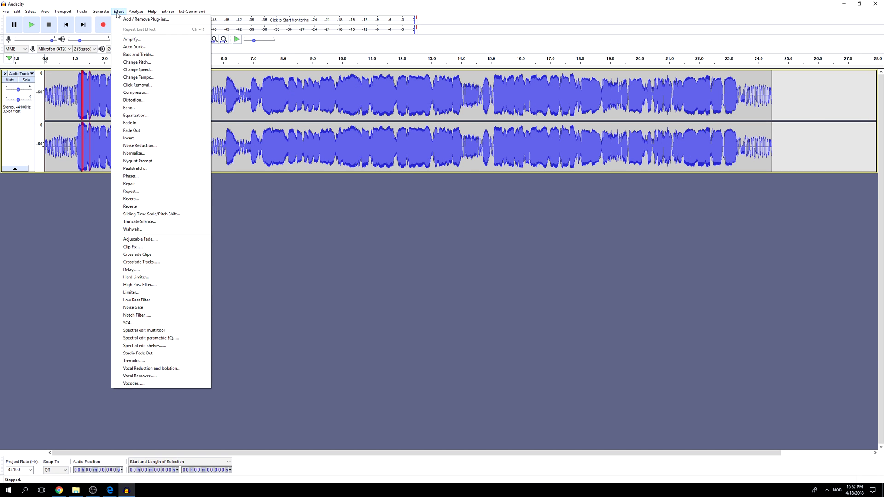
click(168, 310)
click(481, 288)
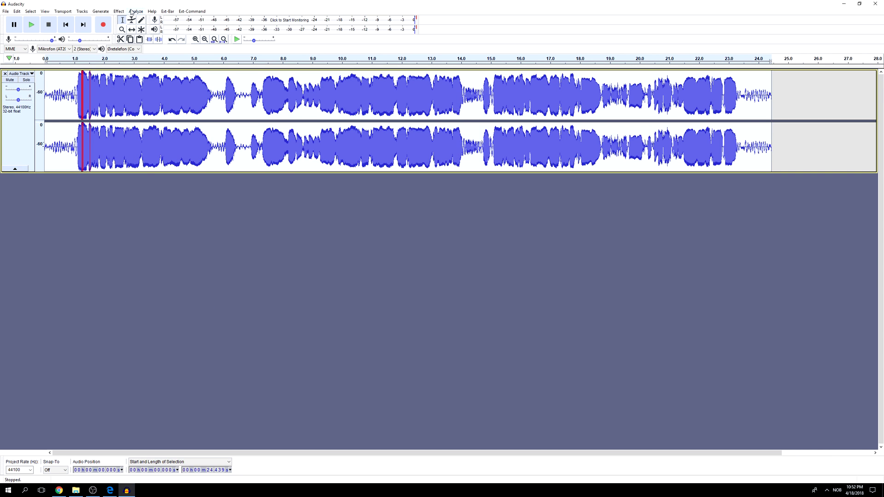
- Apply the Limiter effect with a -8 dB soft limit to the voice track
click(119, 12)
click(164, 292)
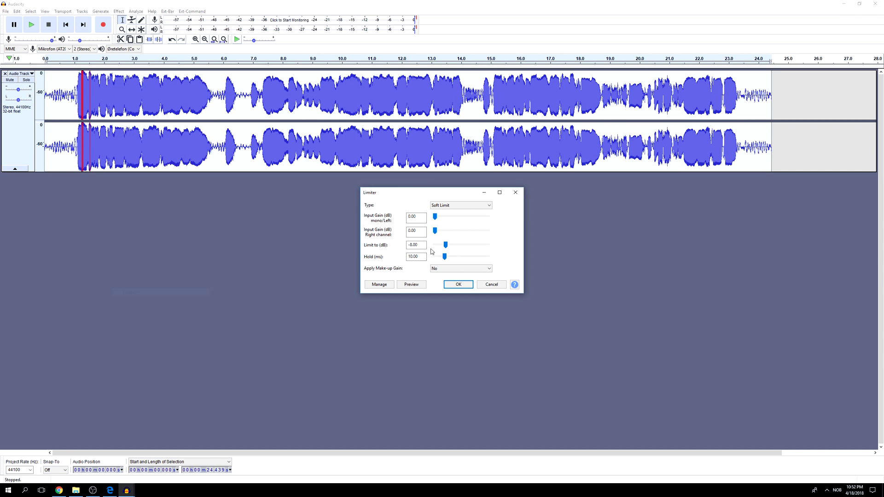
click(459, 287)
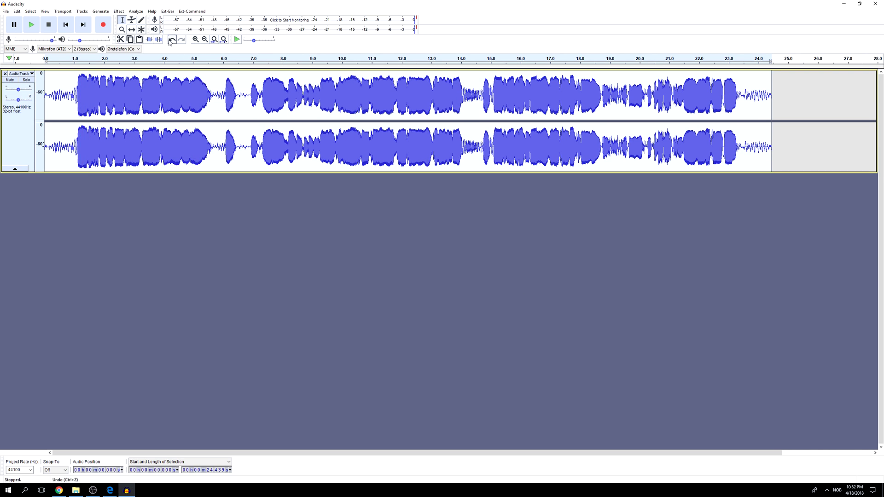
- Apply the Equalization effect to the voice track
click(124, 12)
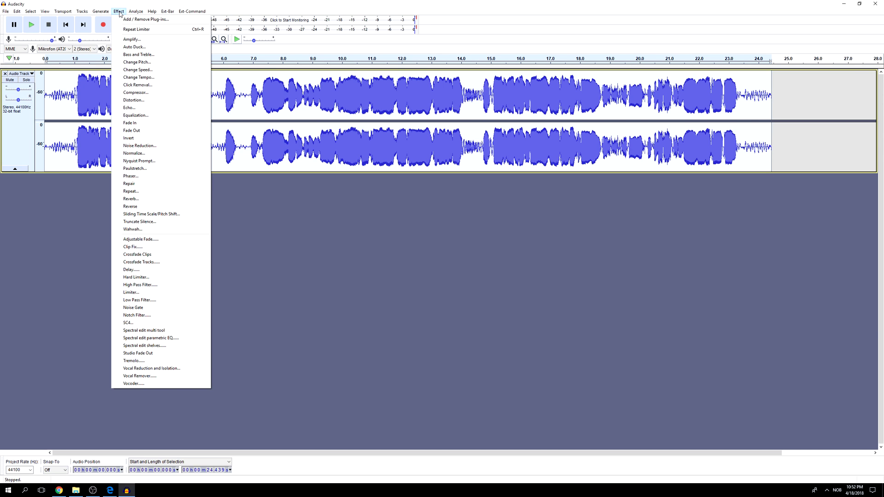
click(146, 116)
click(673, 367)
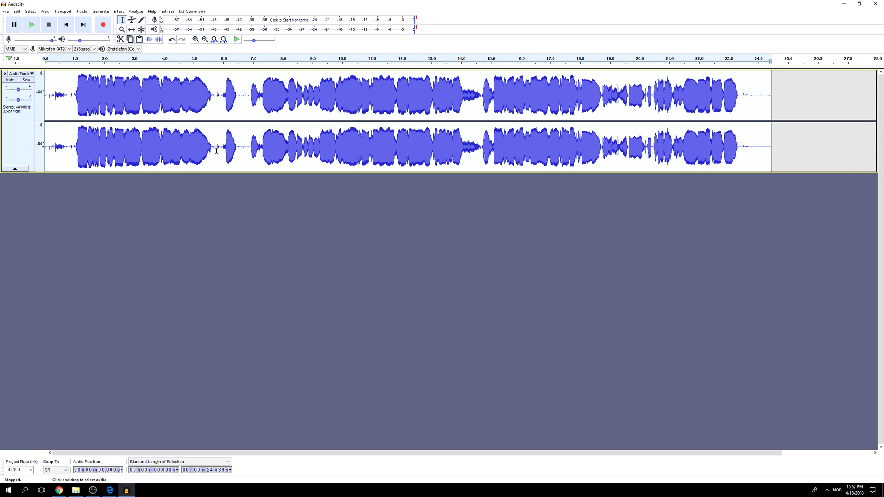
click(30, 28)
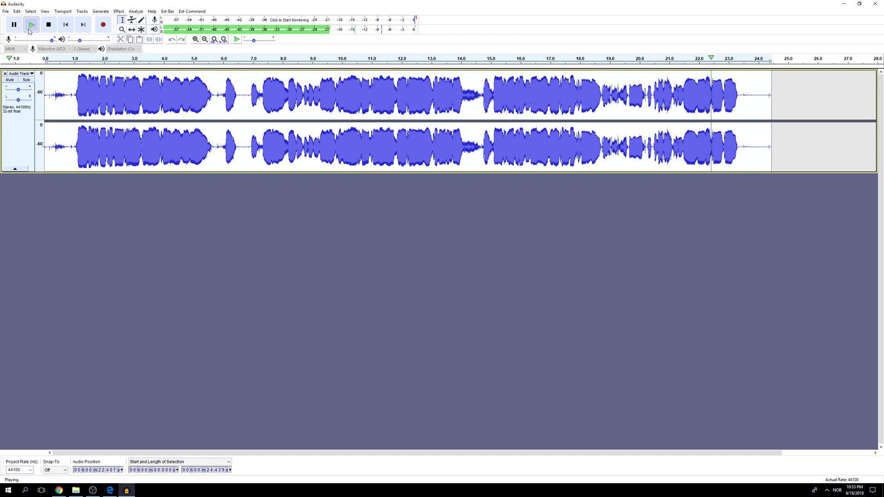
click(50, 26)
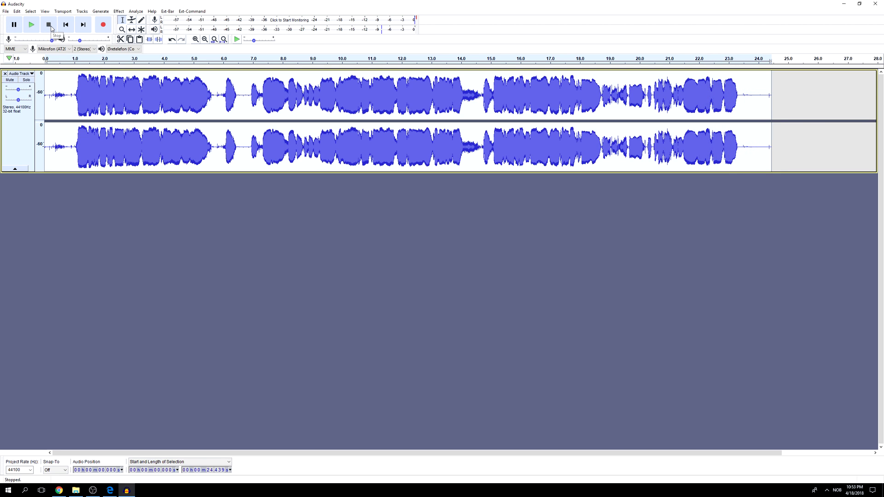
- Export the voice track to the Desktop as 1.wav (16-bit PCM), then minimize Audacity
click(5, 11)
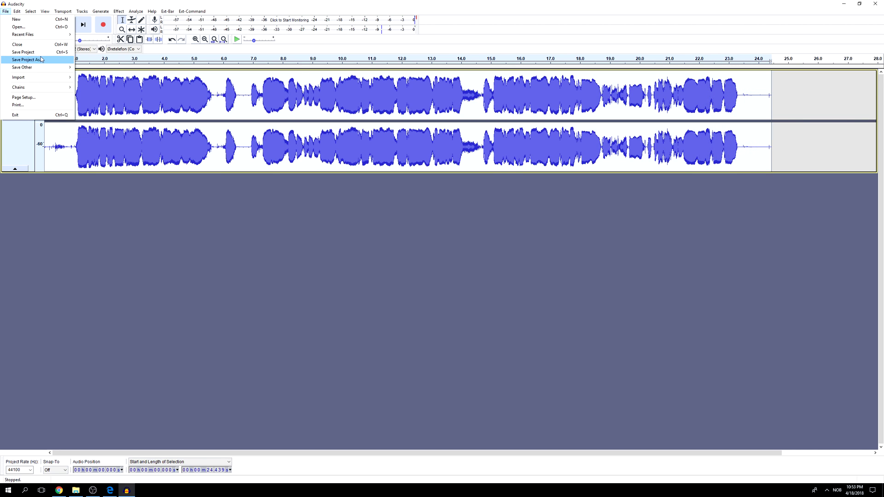
mouse_move(45, 68)
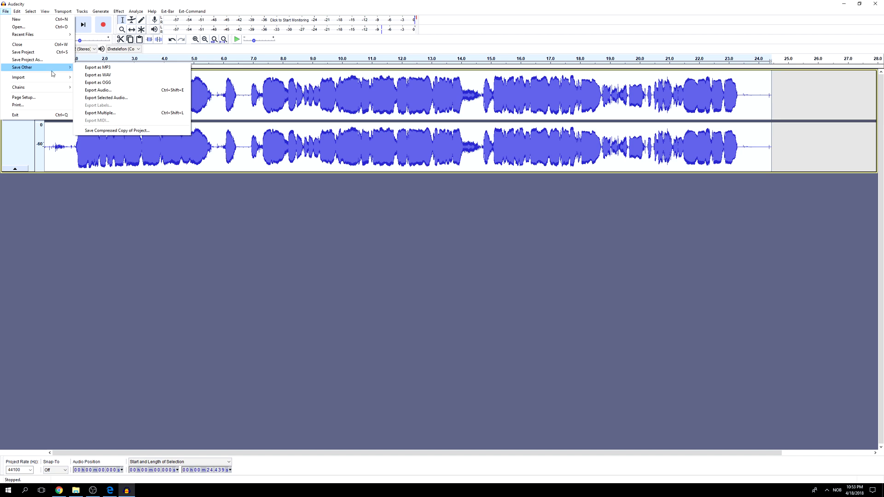
click(125, 74)
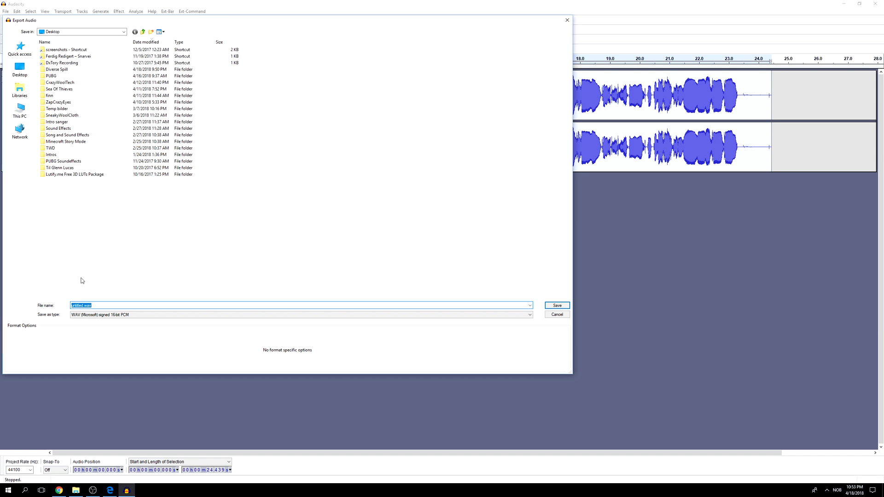
text(1)
key(Return)
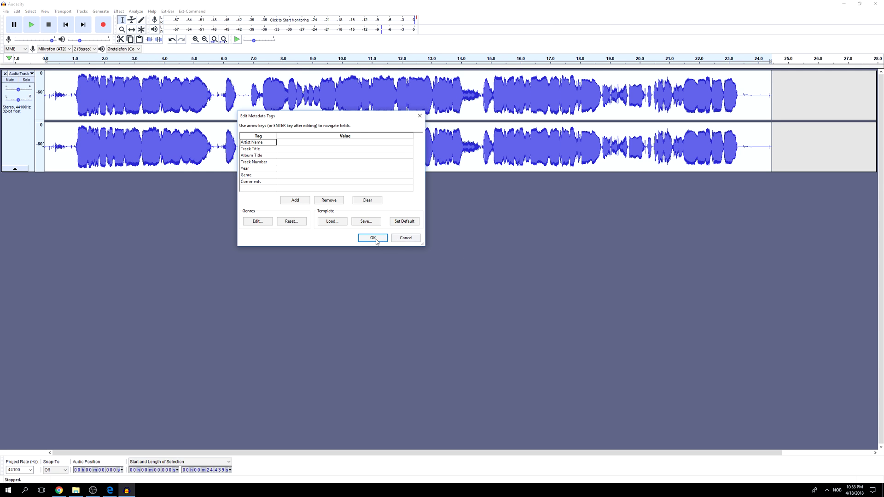
click(374, 238)
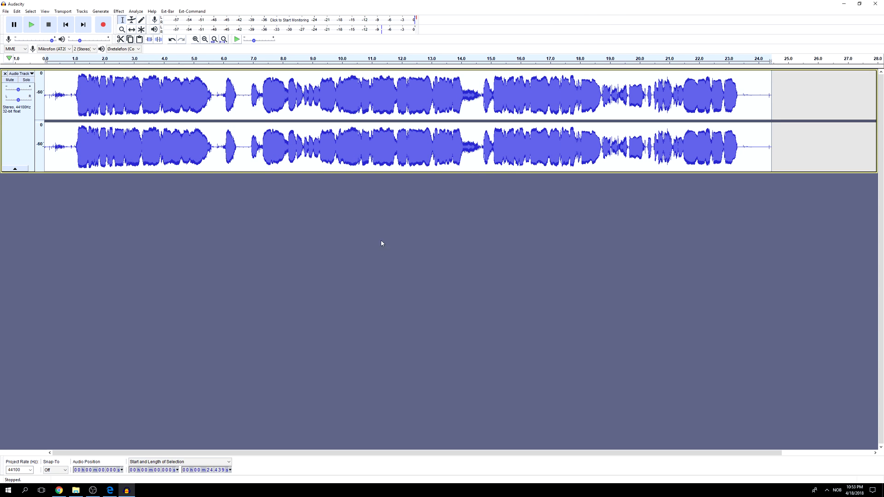
click(843, 5)
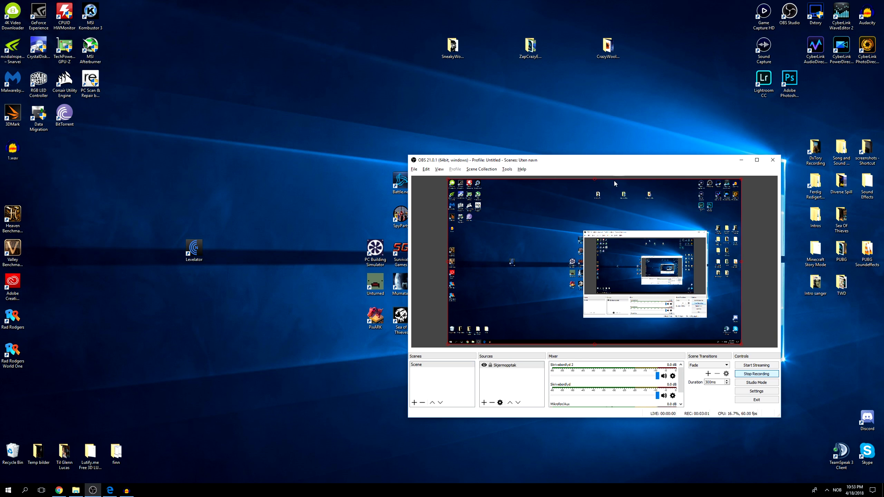
- Minimize OBS and bring up the Levelator download page in Edge
click(742, 160)
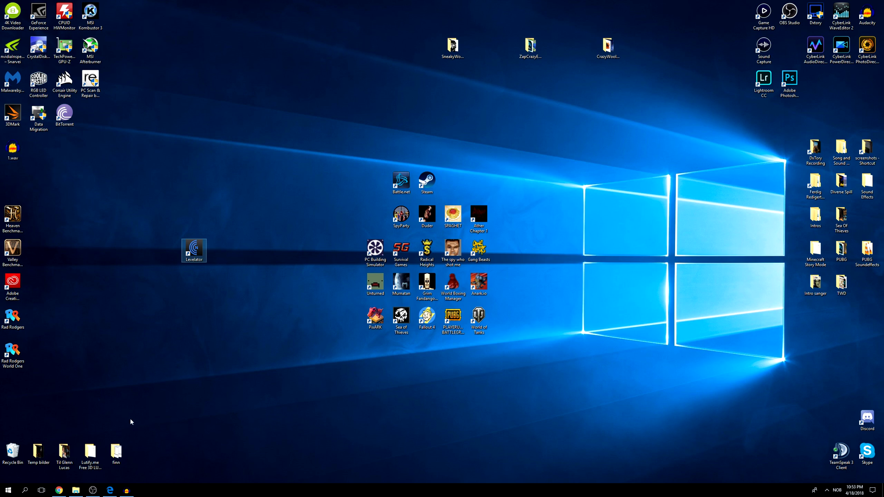
click(111, 490)
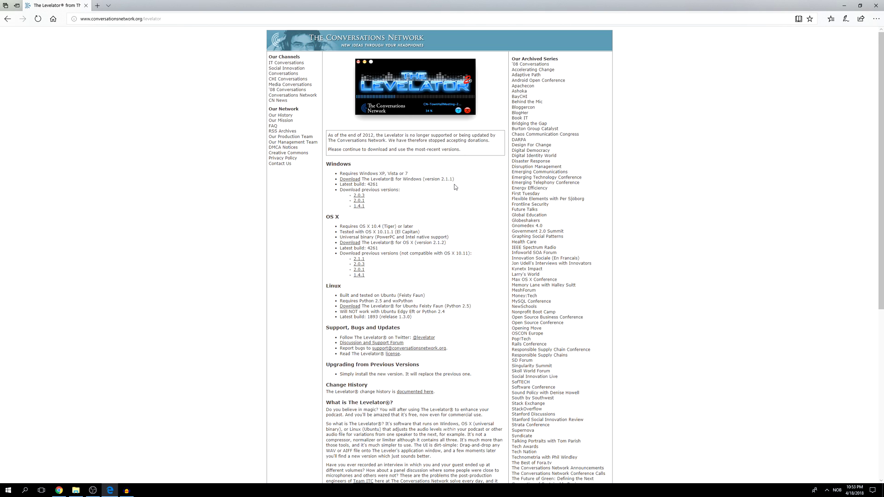
- Minimize Edge and drop 1.wav onto the Levelator shortcut to create 1.output.wav
click(845, 8)
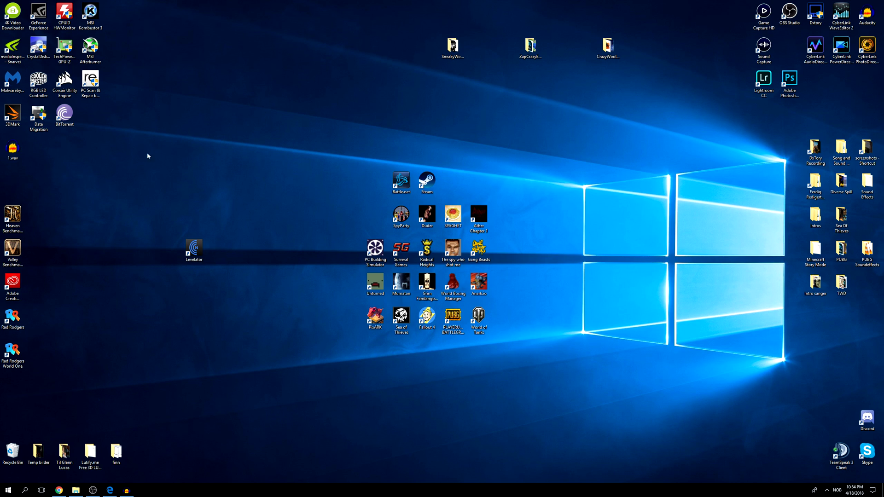
click(17, 151)
drag(17, 151, 194, 252)
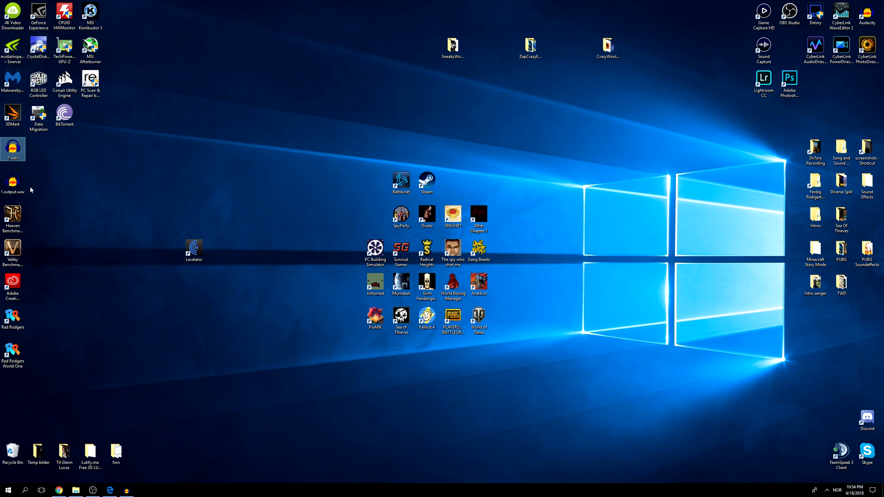
- Open 1.output.wav in Audacity, restore its window and move it to the upper right
double_click(15, 189)
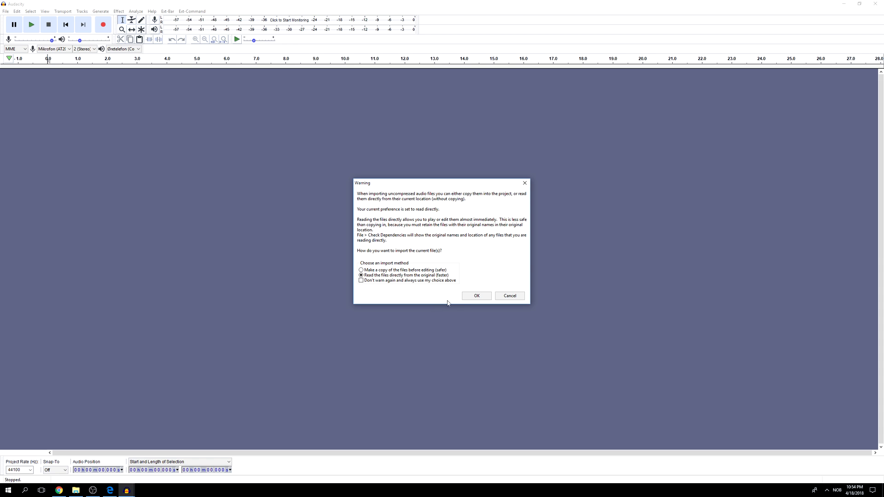
click(477, 296)
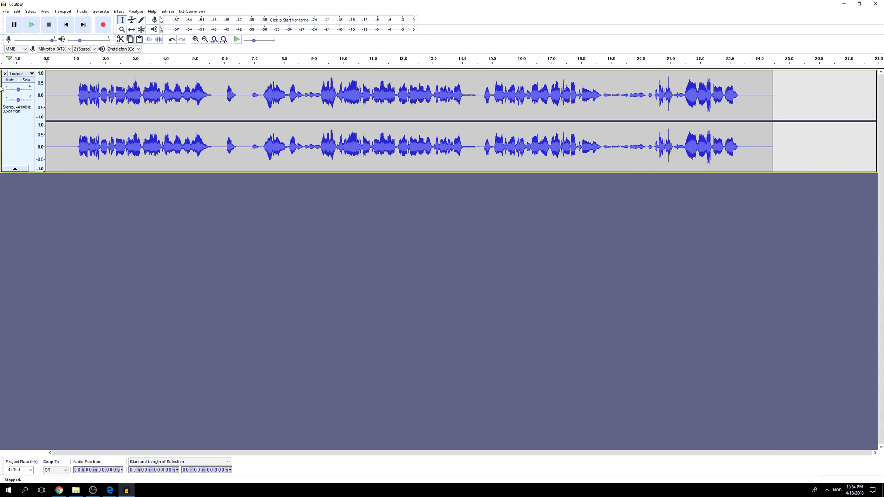
click(860, 4)
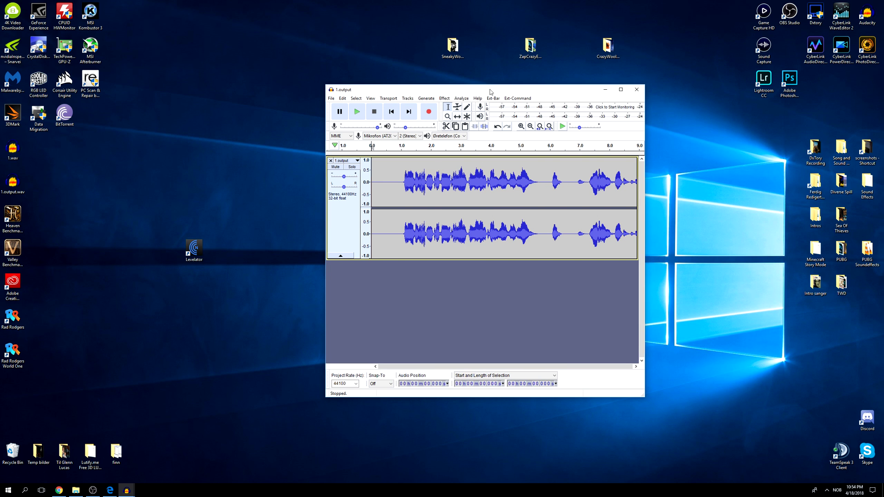
drag(490, 92, 690, 63)
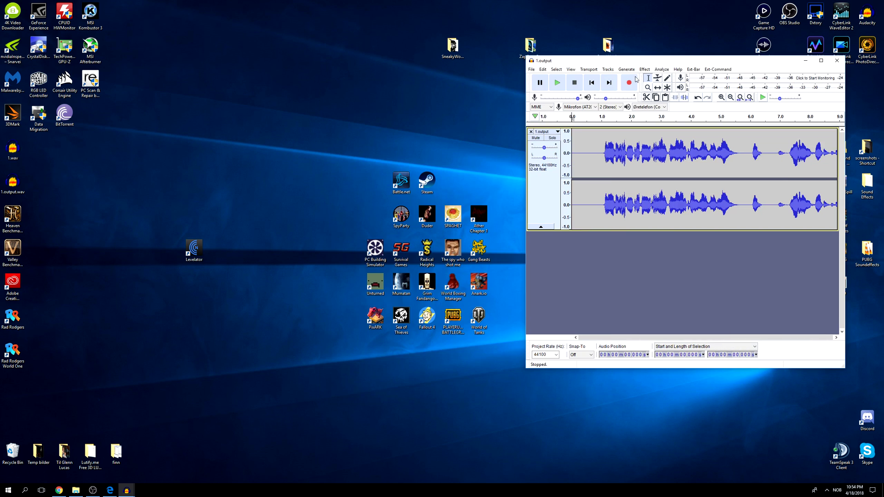
- Open the original 1.wav in a second window placed on the left
double_click(12, 150)
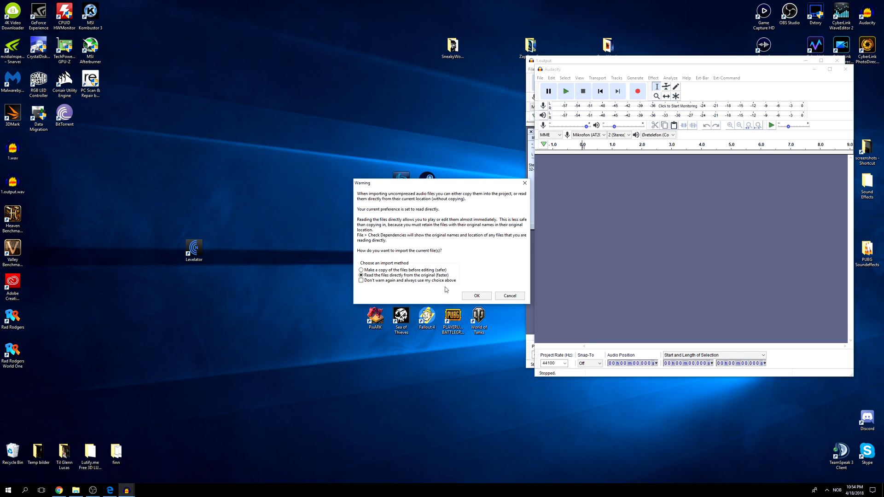
click(485, 294)
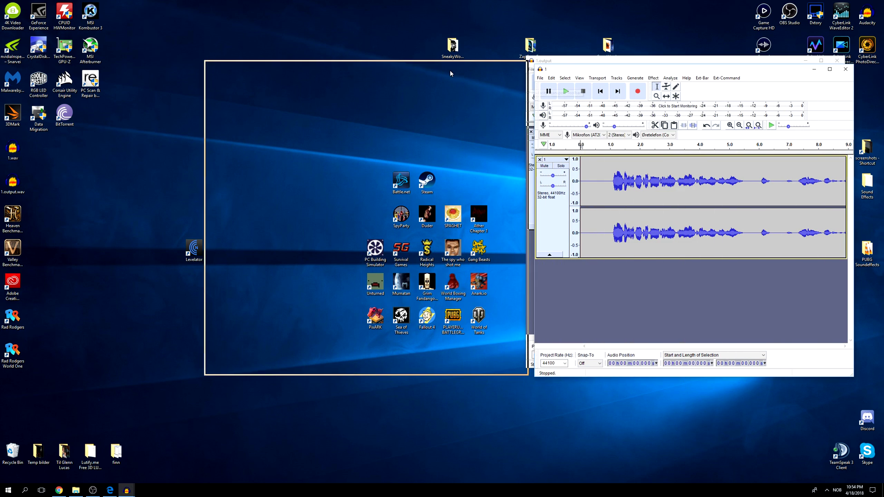
drag(451, 73, 448, 61)
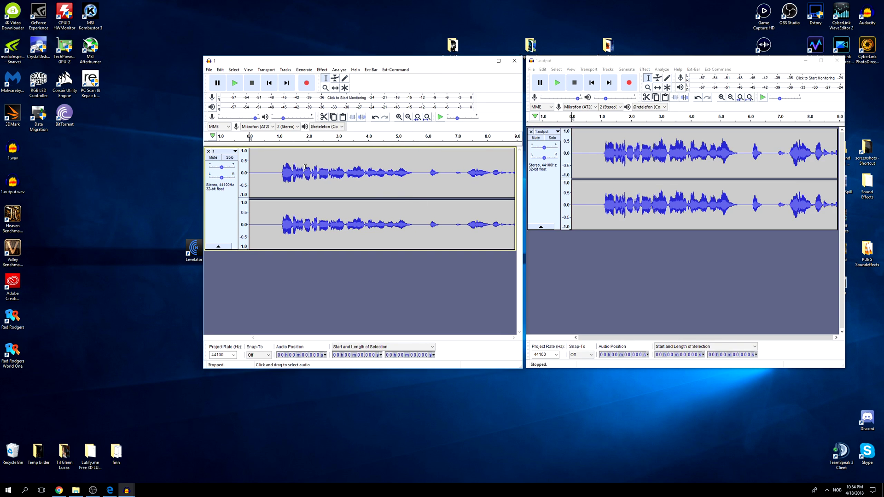
- Zoom out both windows to show each whole recording
click(408, 117)
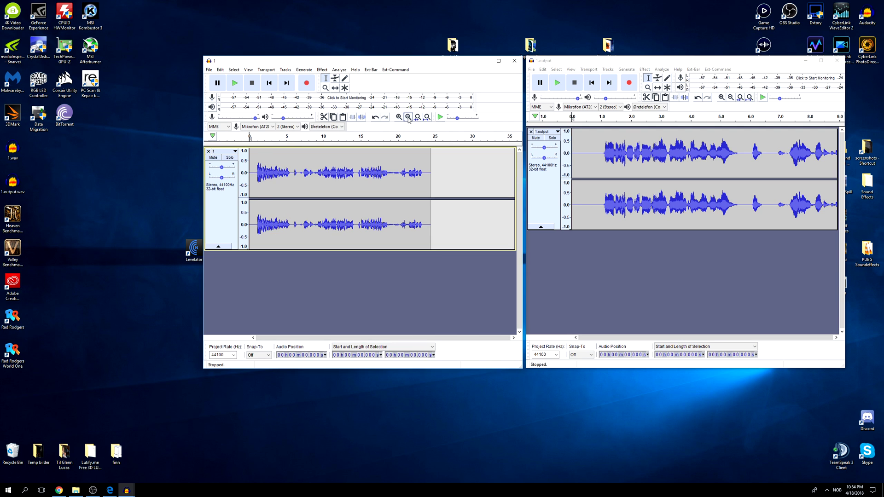
click(731, 98)
click(731, 117)
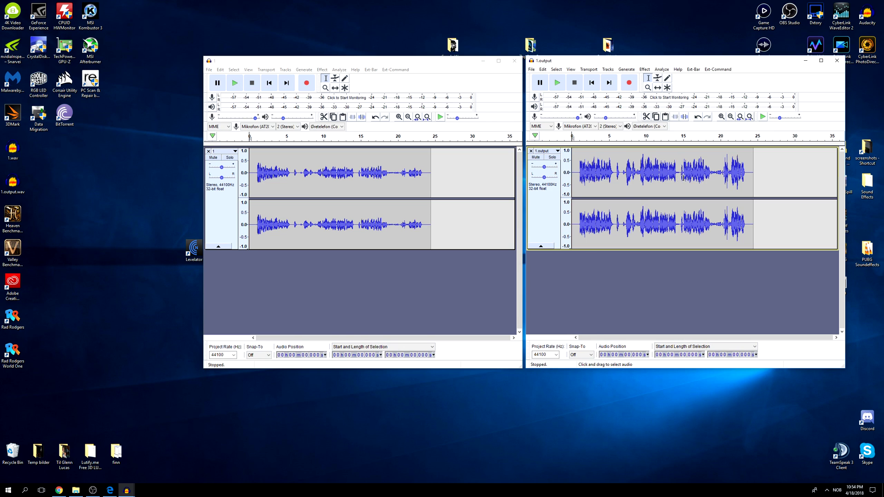
- Play the original recording, then the levelled recording, to compare them
click(237, 83)
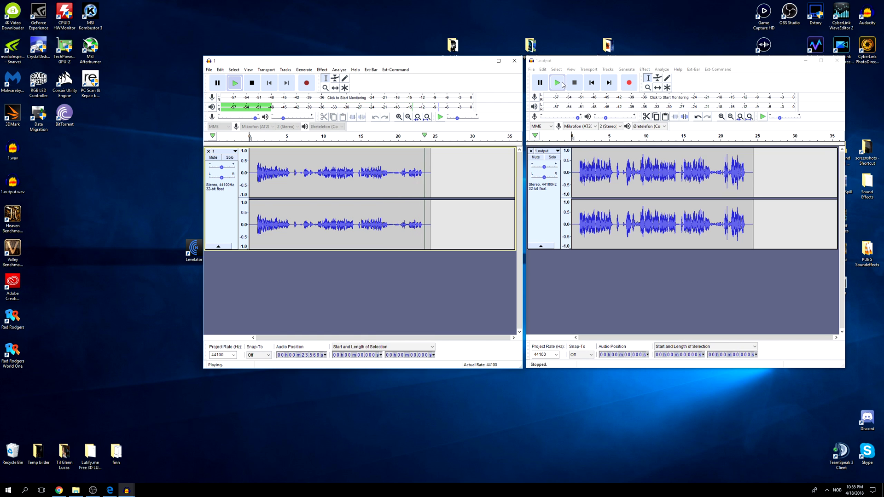
click(562, 85)
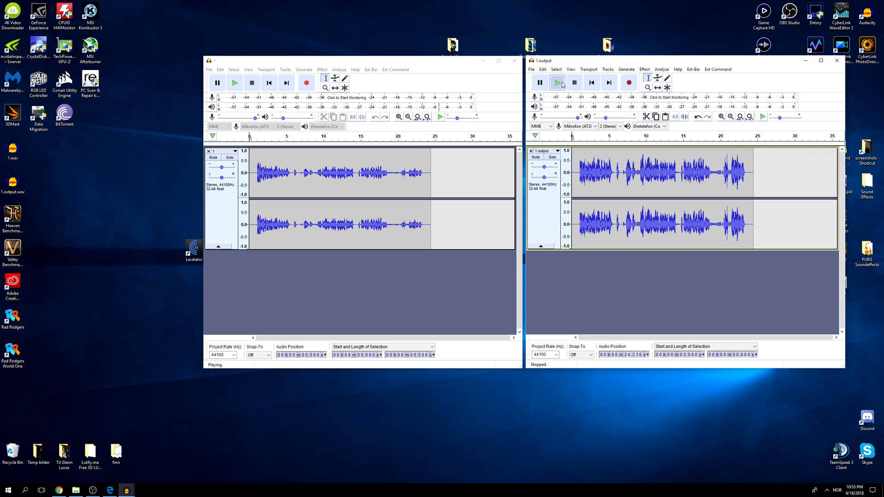
click(562, 85)
- Set playback positions to 5.294 s in the levelled track and 21.455 s in the original
click(611, 174)
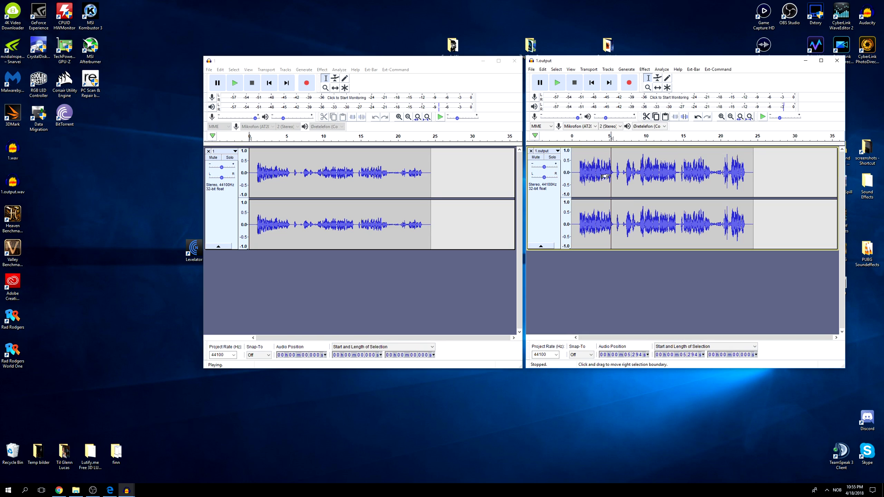
click(408, 183)
click(408, 183)
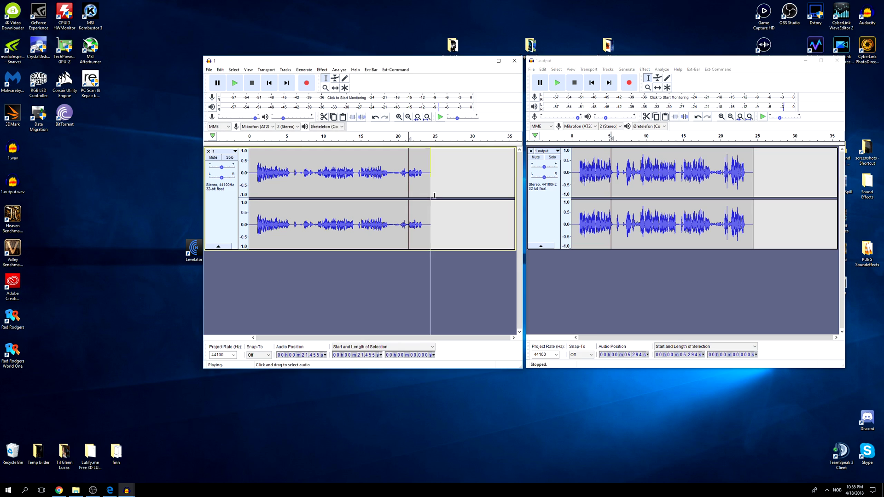